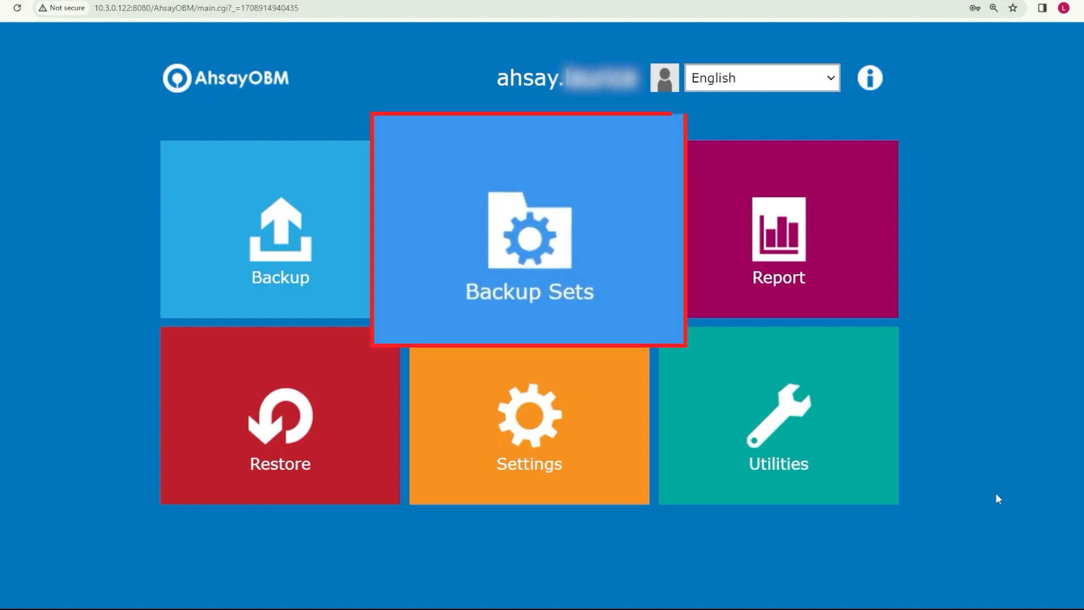
# - Start a new backup set named "File Backup on QNAP" and proceed to its backup source
pyautogui.click(525, 276)
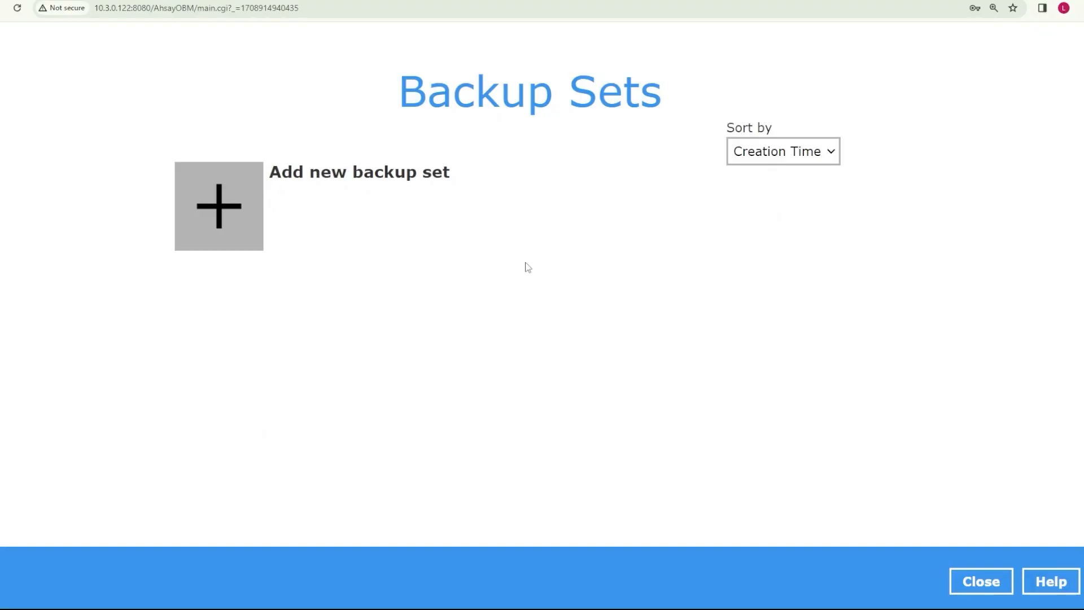
pyautogui.click(195, 204)
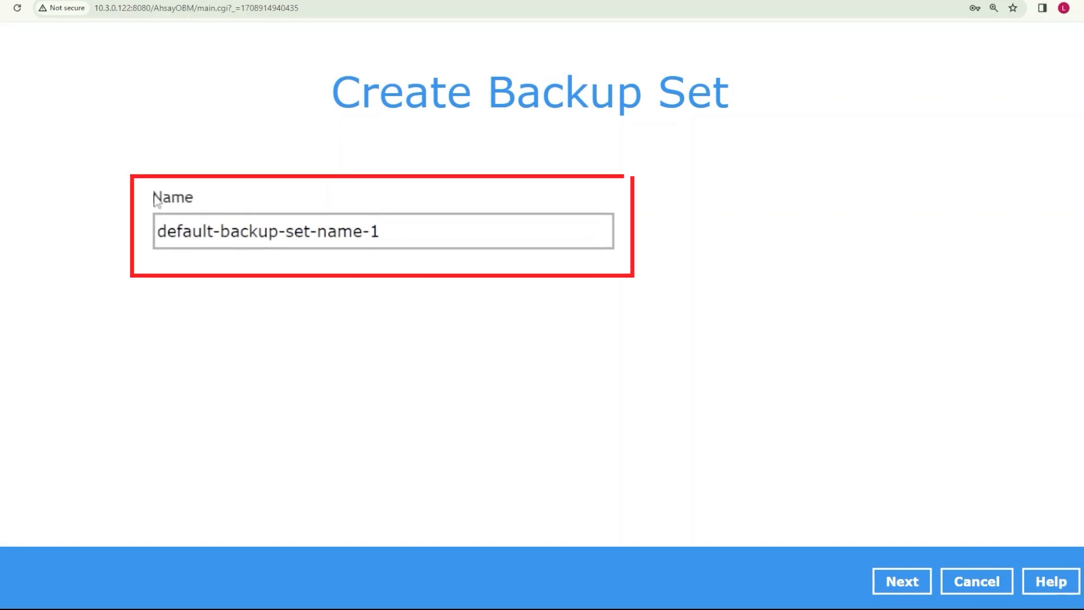
pyautogui.tripleClick(422, 231)
pyautogui.write('File Backup on QNAP')
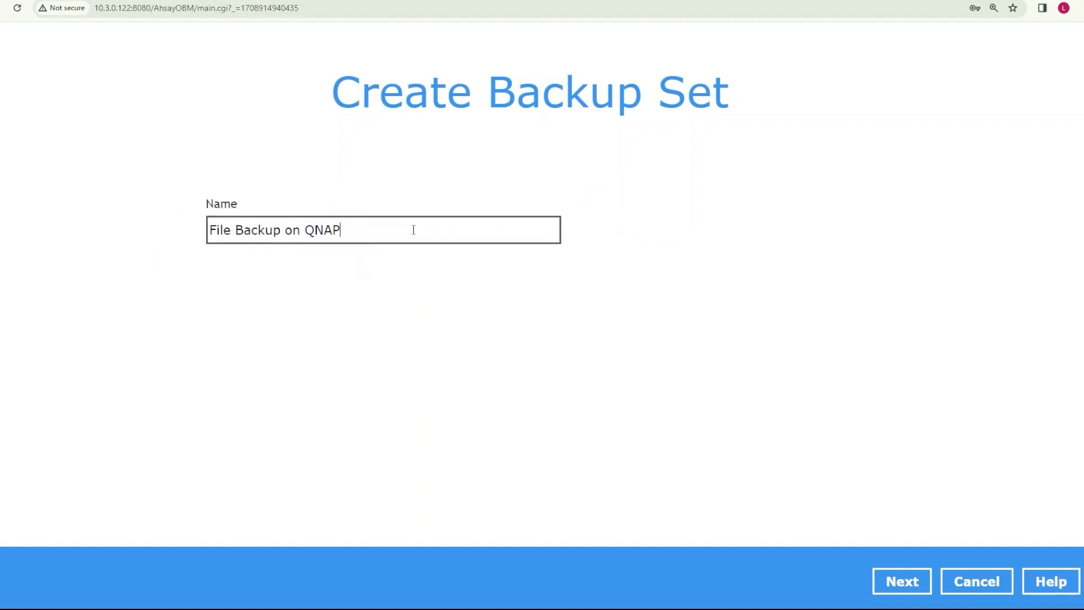
pyautogui.click(901, 581)
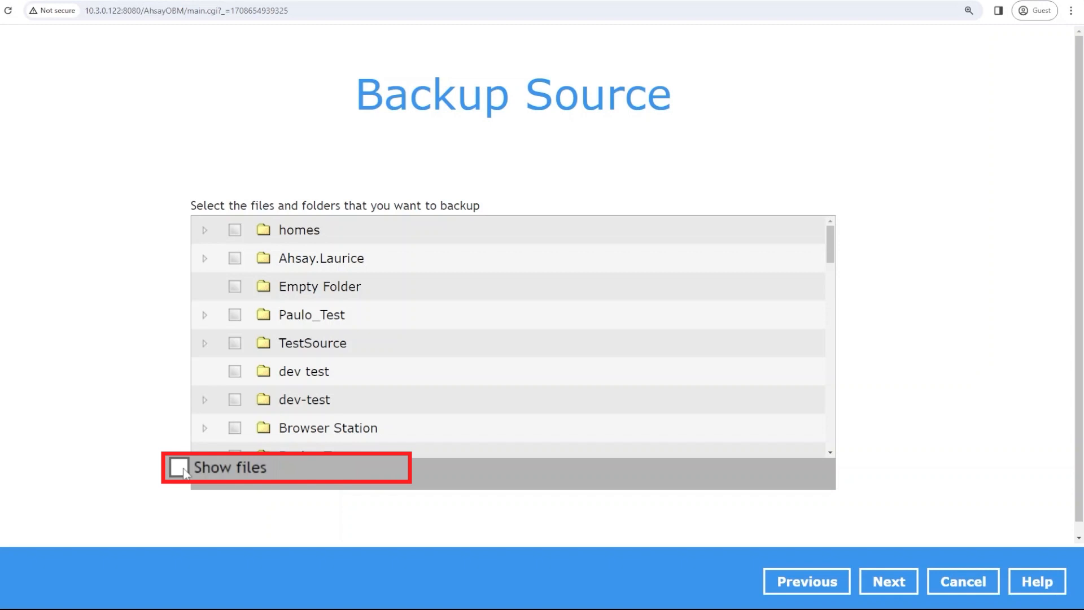
# - Show files in the backup source, select and expand the Ahsay user folder below homes, review its files, and proceed to the schedule
pyautogui.click(203, 469)
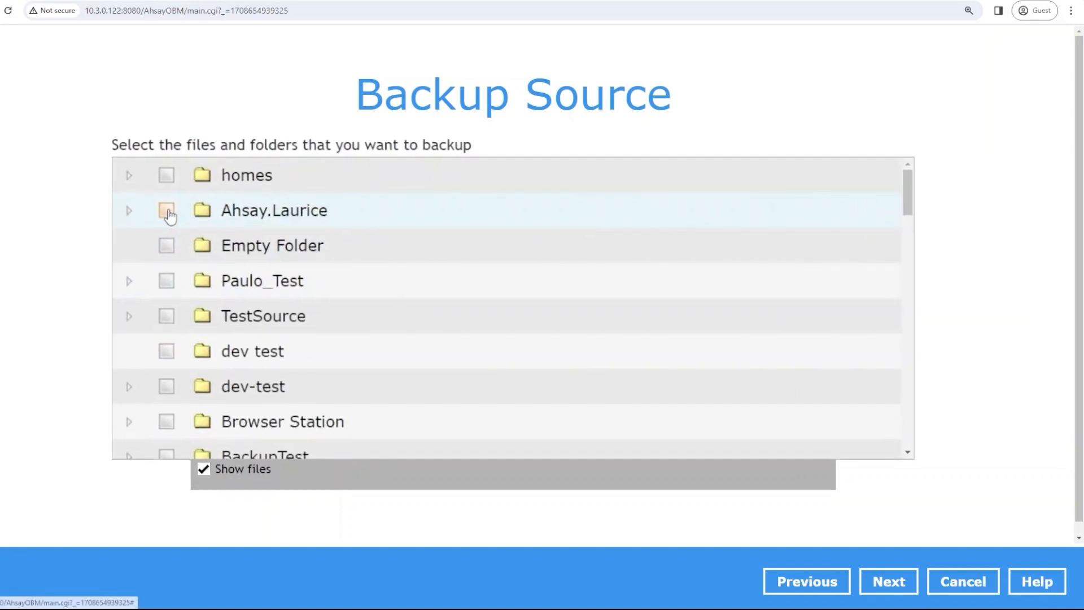
pyautogui.click(167, 211)
pyautogui.click(130, 210)
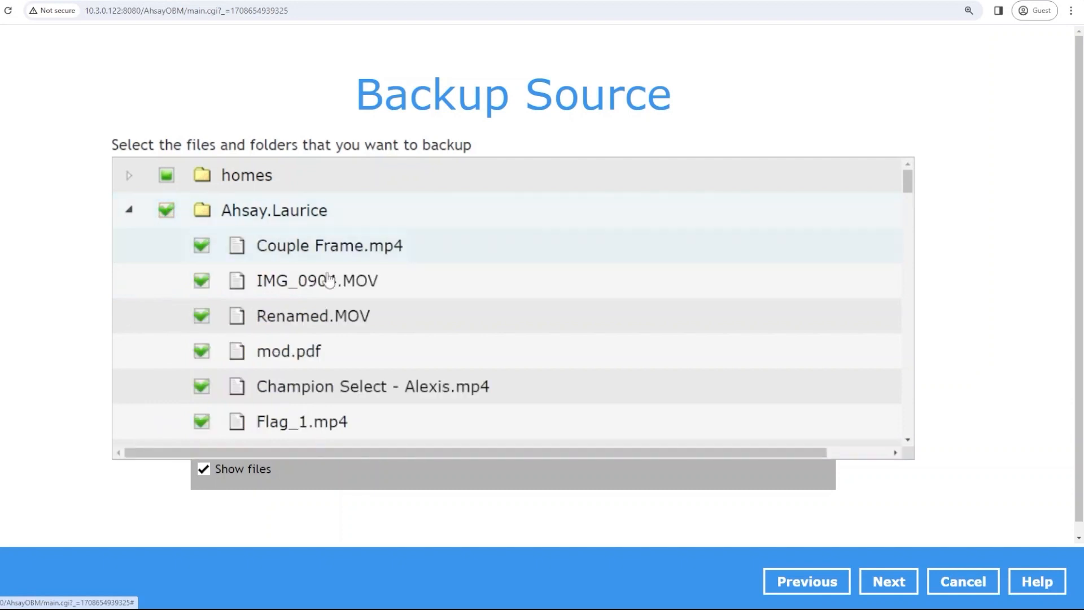
pyautogui.scroll(-5, 329, 281)
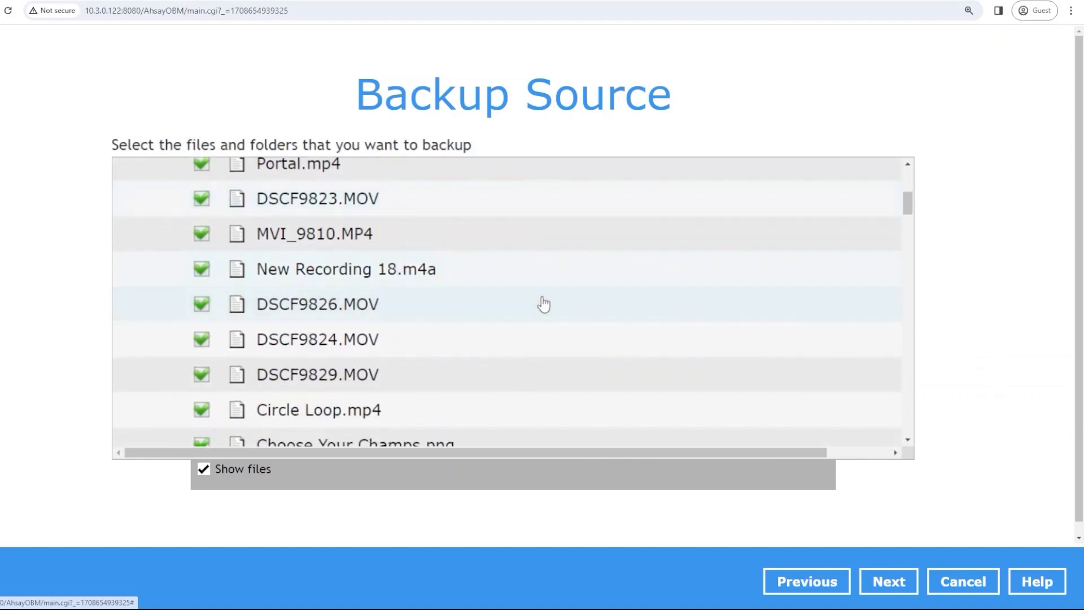
pyautogui.scroll(-4, 438, 271)
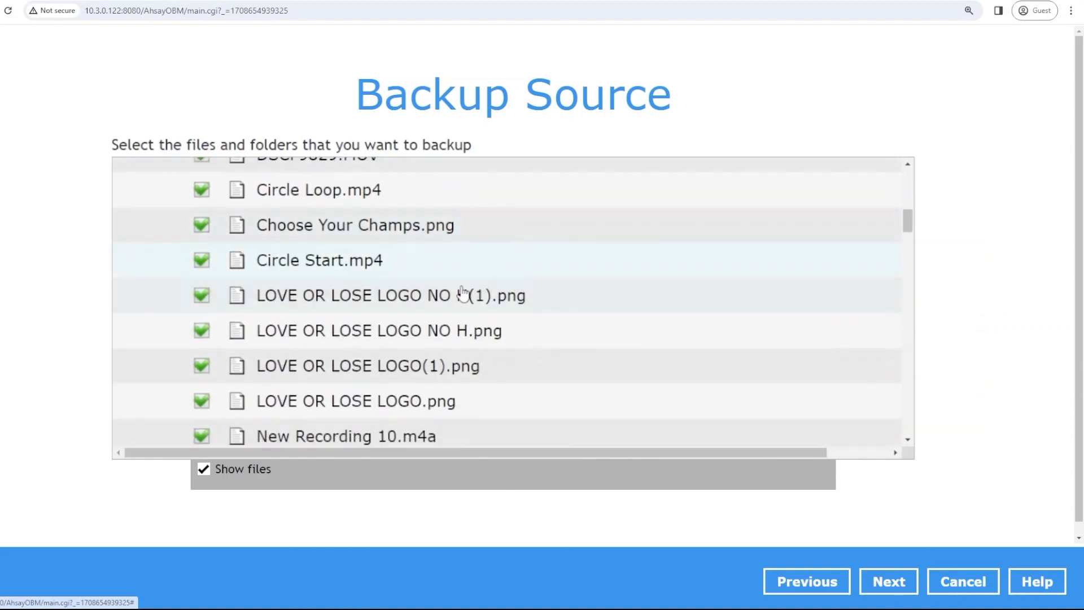
pyautogui.scroll(-10, 463, 288)
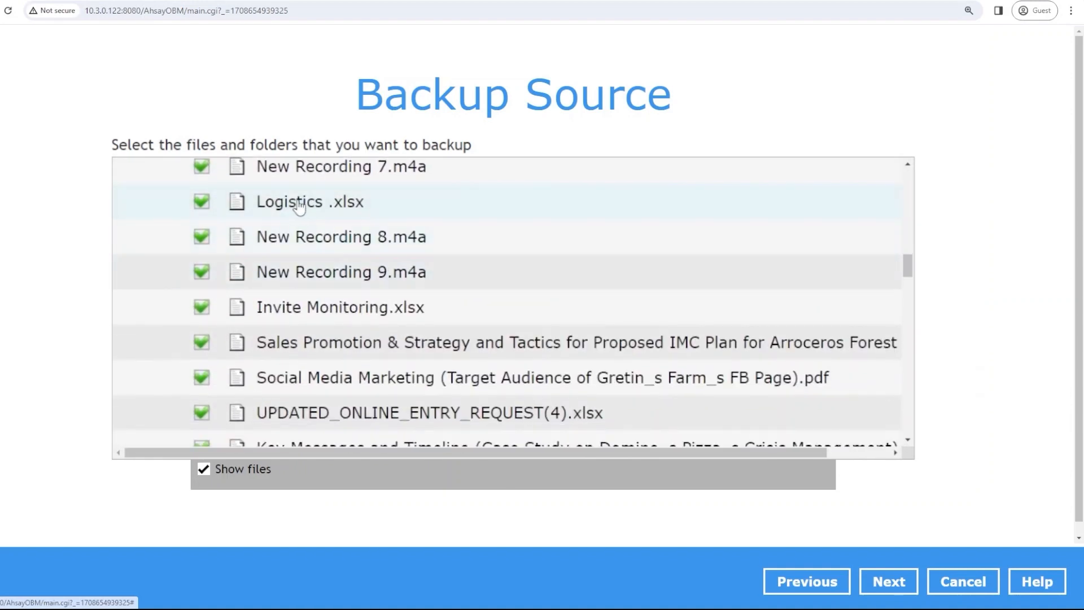
pyautogui.scroll(-3, 527, 237)
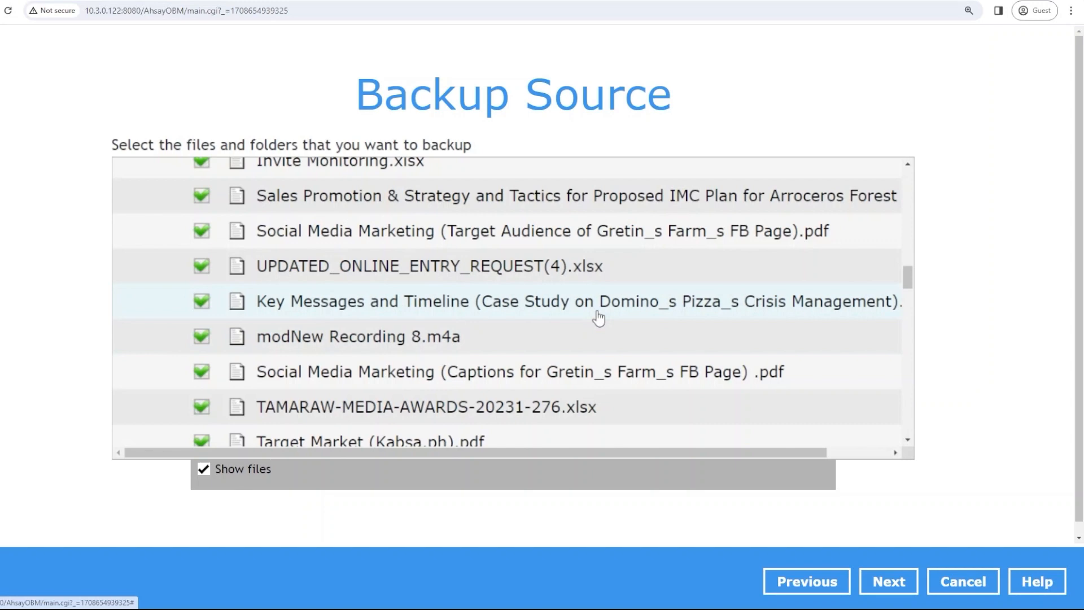
pyautogui.click(882, 581)
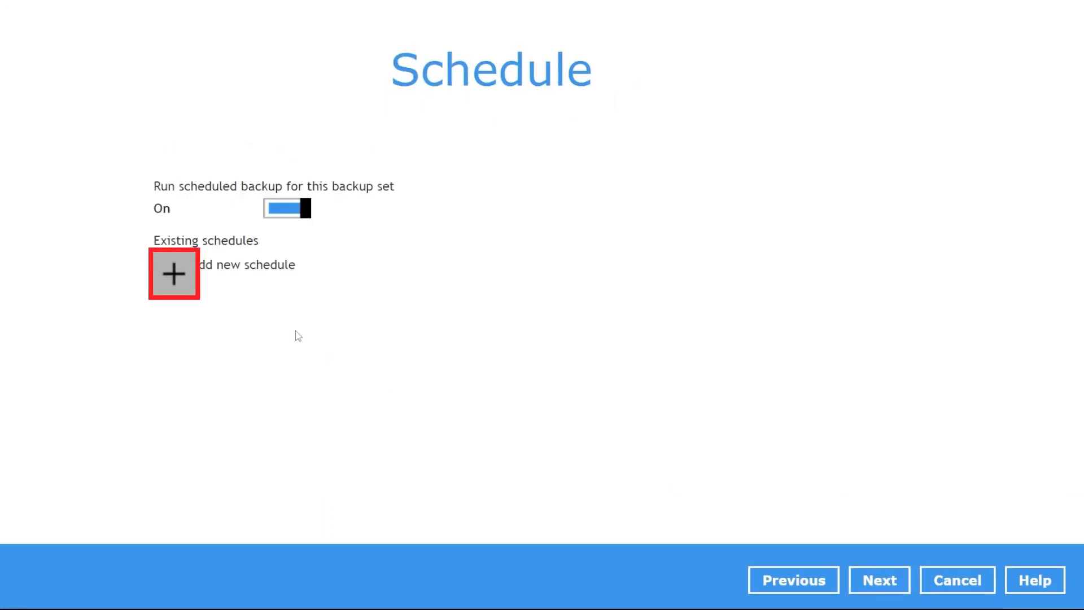
# - Add a new backup schedule named "Daily backup at 18:00"
pyautogui.click(174, 288)
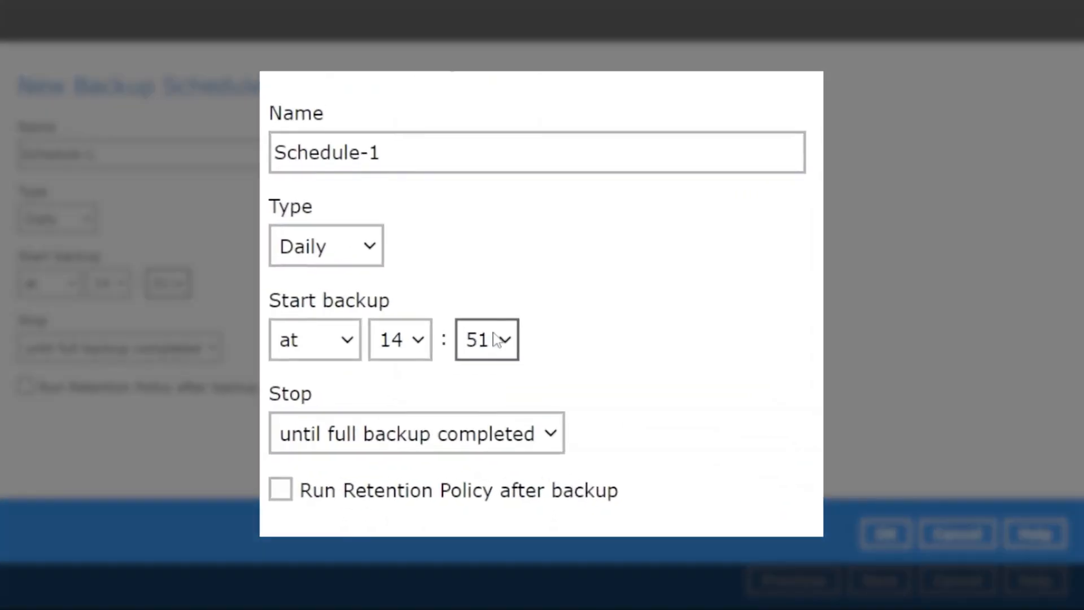
pyautogui.tripleClick(572, 154)
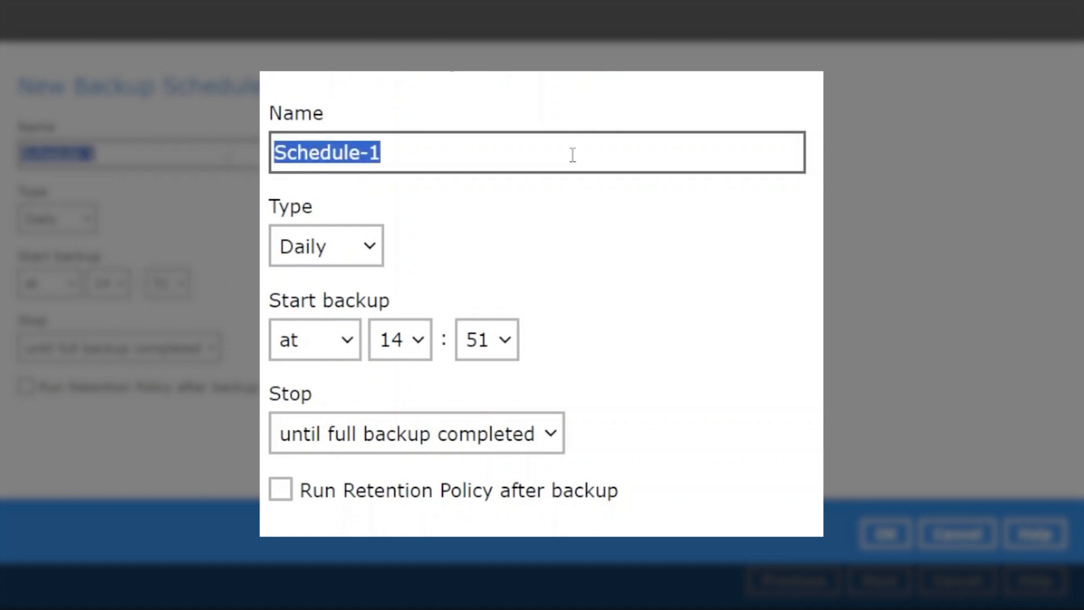
pyautogui.write('Daily backup a')
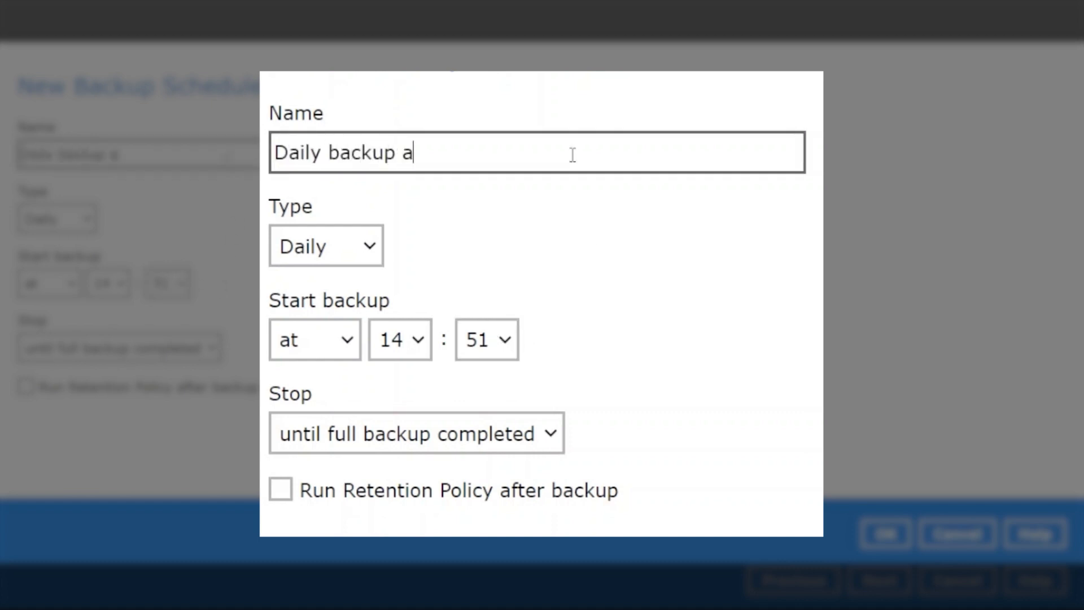
pyautogui.write('t 18:00')
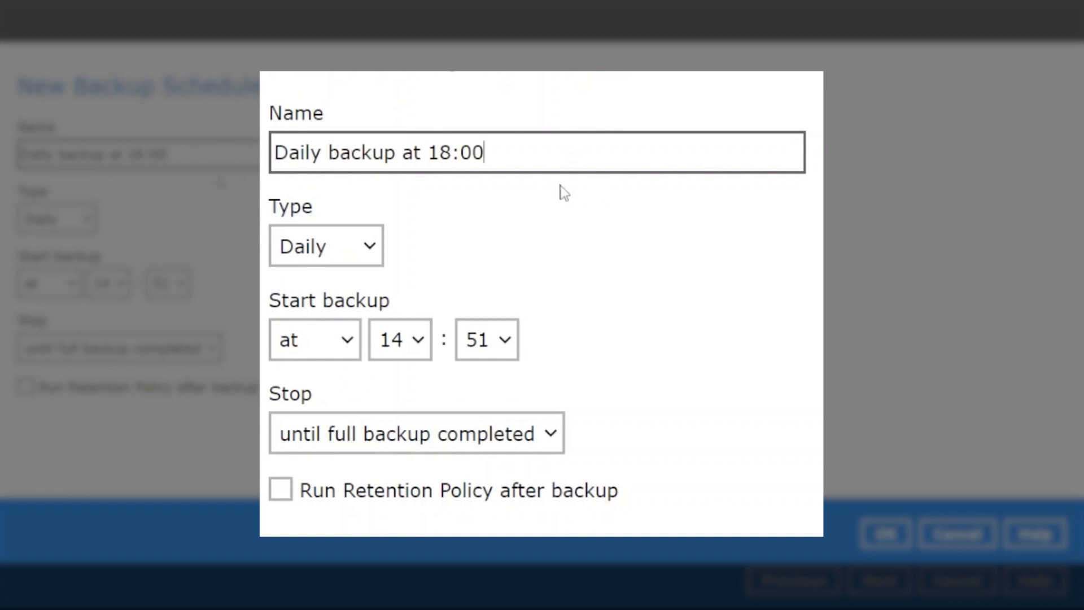
# - Keep the schedule type as Daily and set the backup to start at 18:00
pyautogui.click(367, 251)
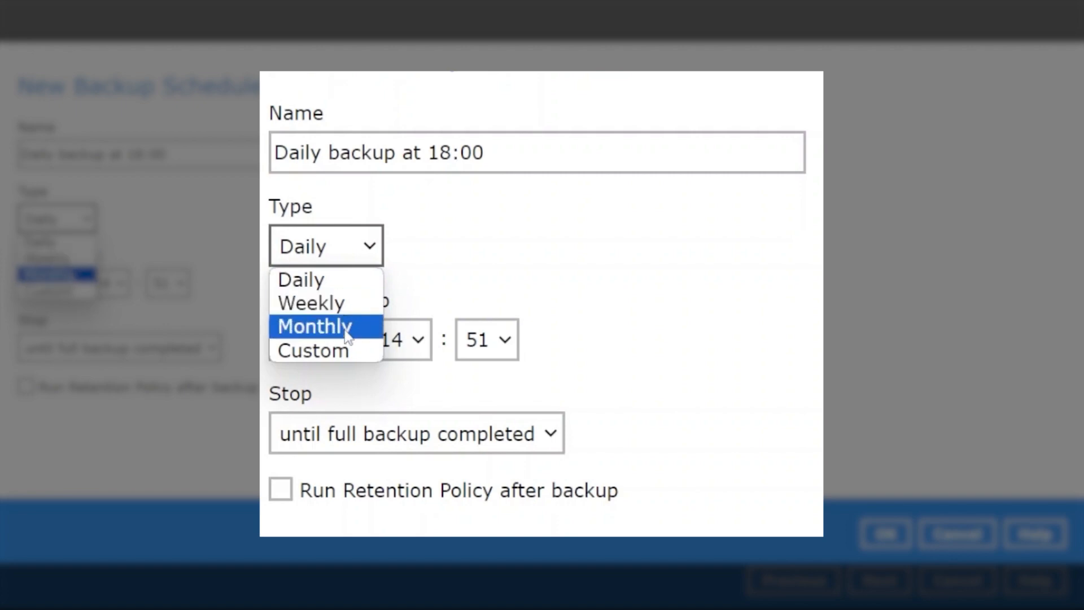
pyautogui.click(321, 291)
pyautogui.click(400, 339)
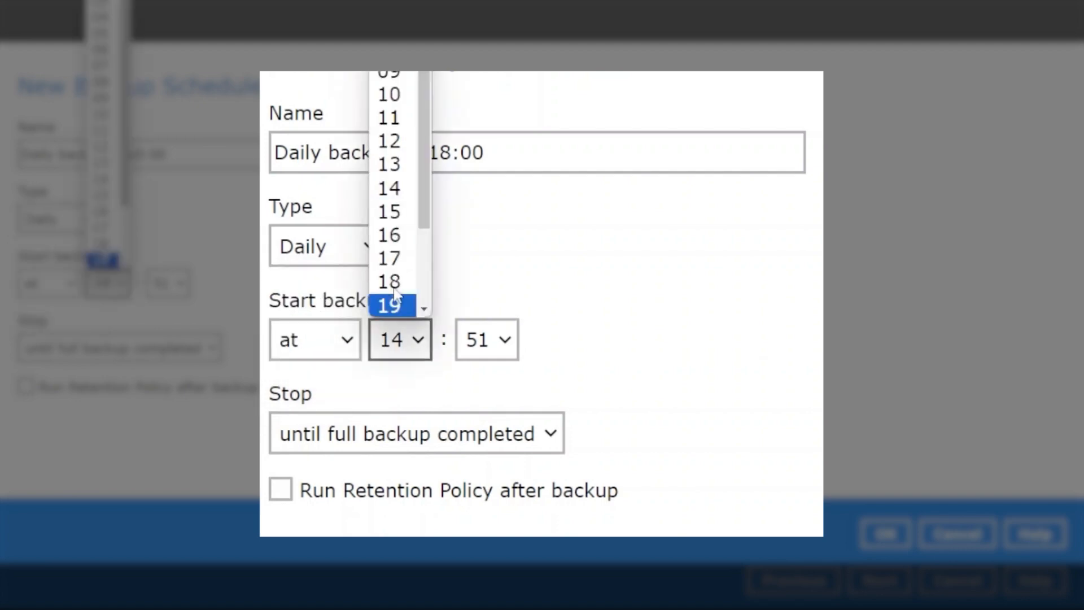
pyautogui.click(399, 281)
pyautogui.click(497, 339)
pyautogui.scroll(6, 162, 81)
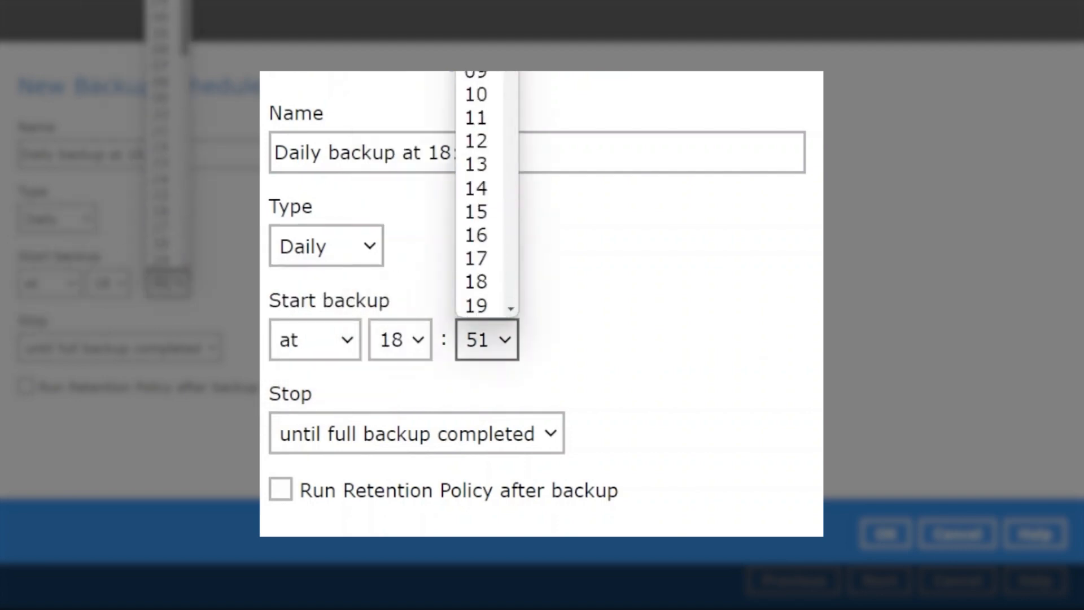
pyautogui.click(161, 1)
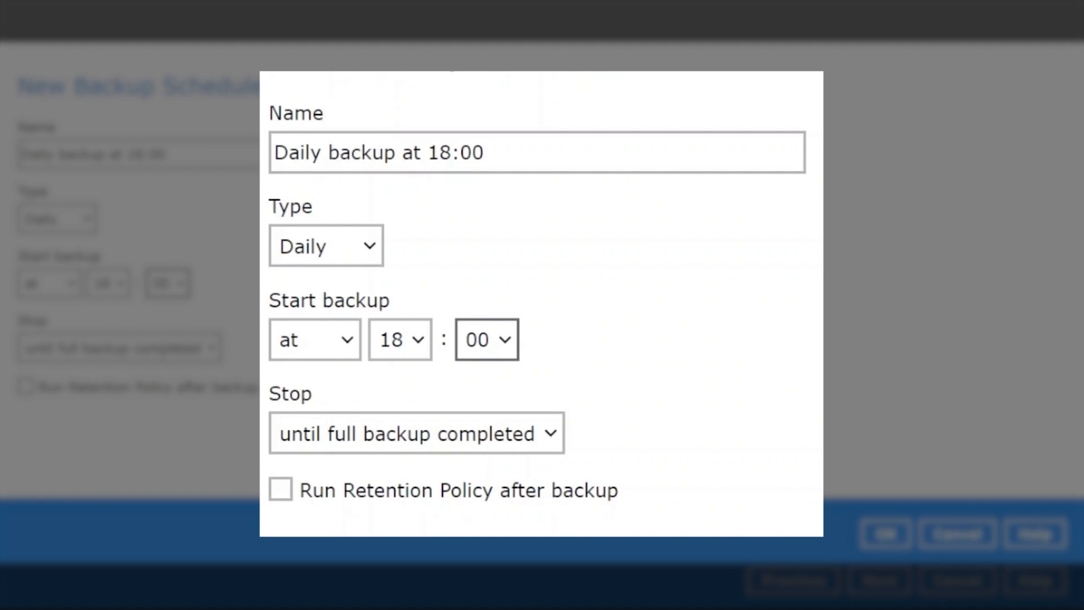
# - Try the schedule's "after" stop option with its hour choices and restore "until full backup completed"
pyautogui.click(552, 438)
pyautogui.click(515, 489)
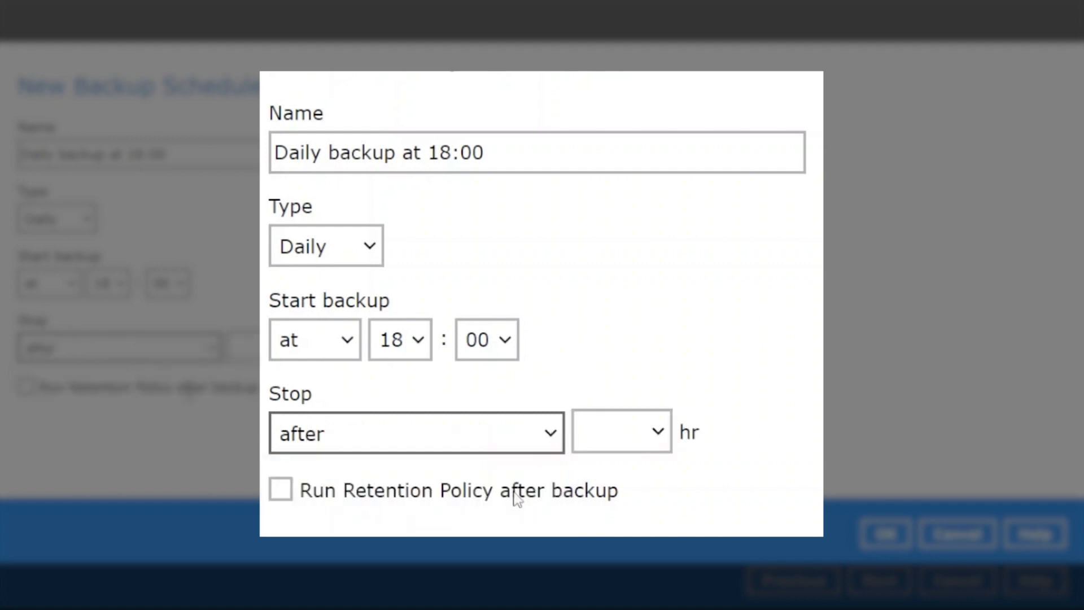
pyautogui.click(657, 433)
pyautogui.scroll(-2, 636, 314)
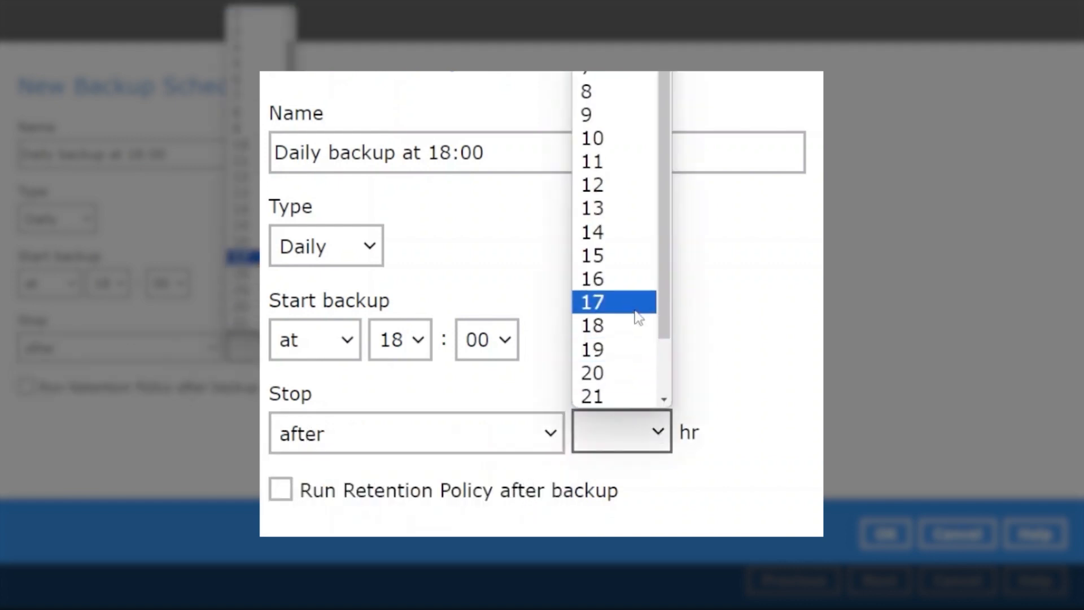
pyautogui.scroll(-1, 631, 297)
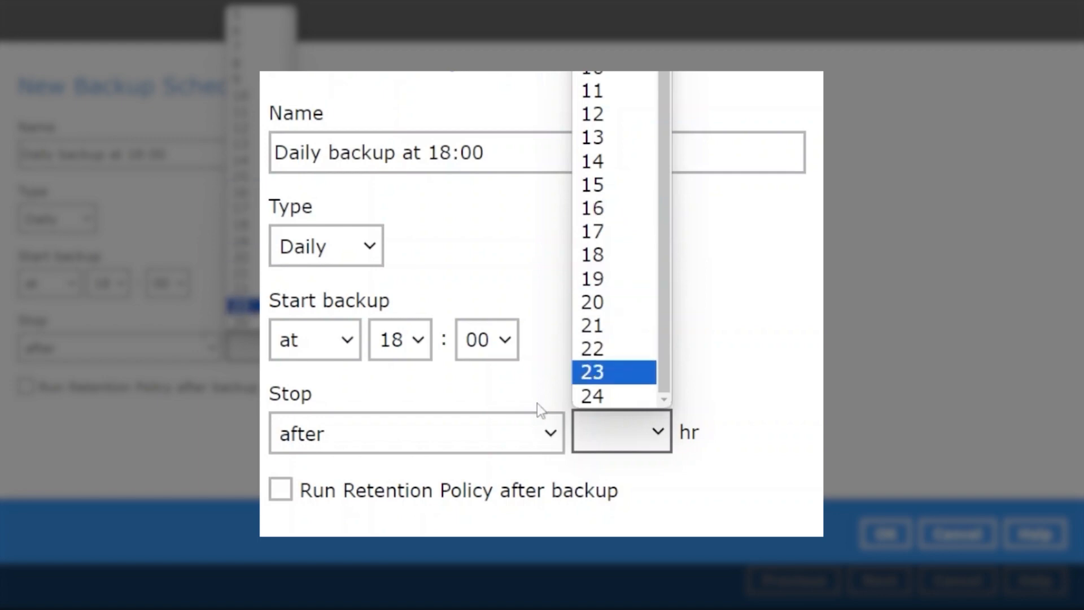
pyautogui.click(533, 438)
pyautogui.click(517, 469)
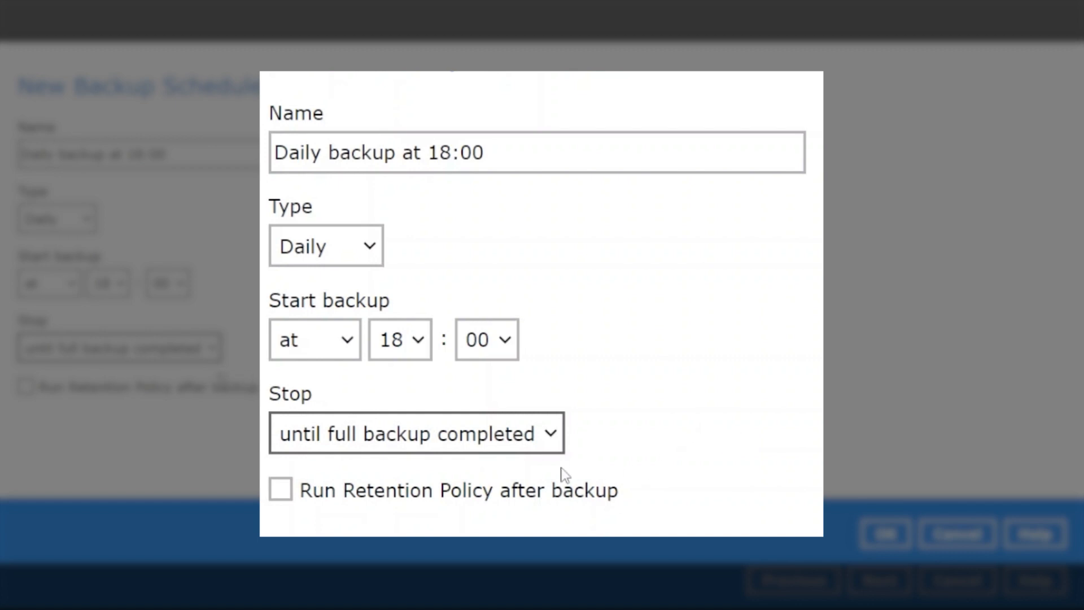
# - Enable running the retention policy after backup, save the schedule, and proceed to the destination settings
pyautogui.click(287, 491)
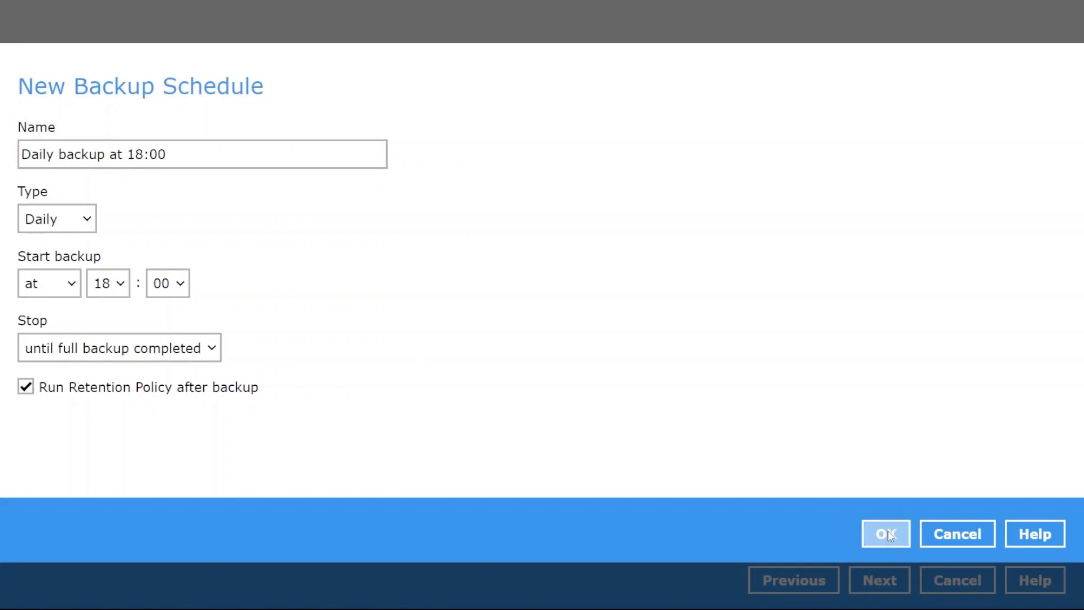
pyautogui.click(886, 534)
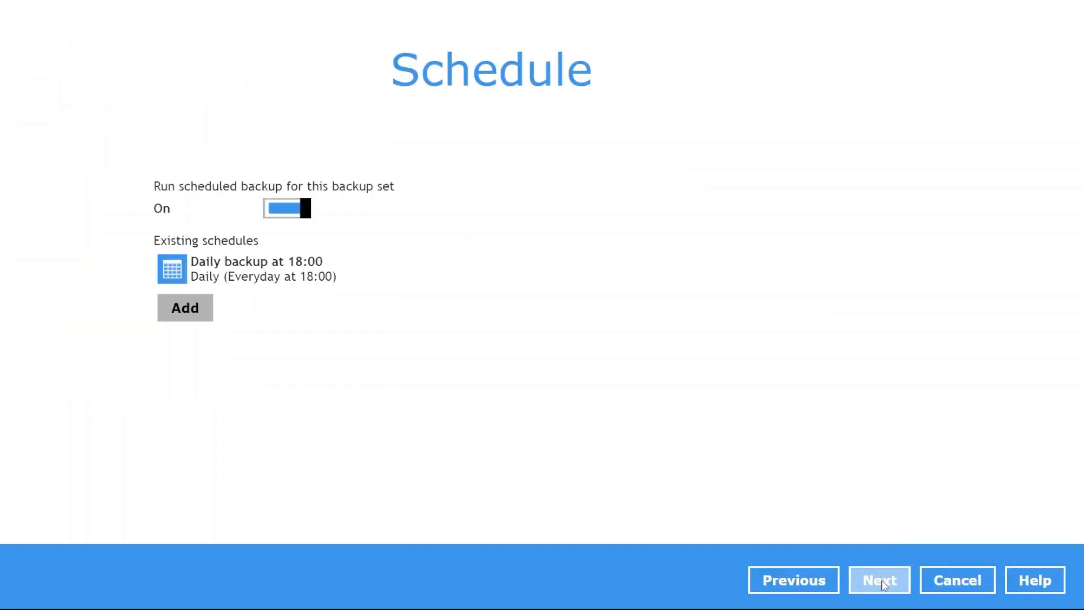
pyautogui.click(884, 584)
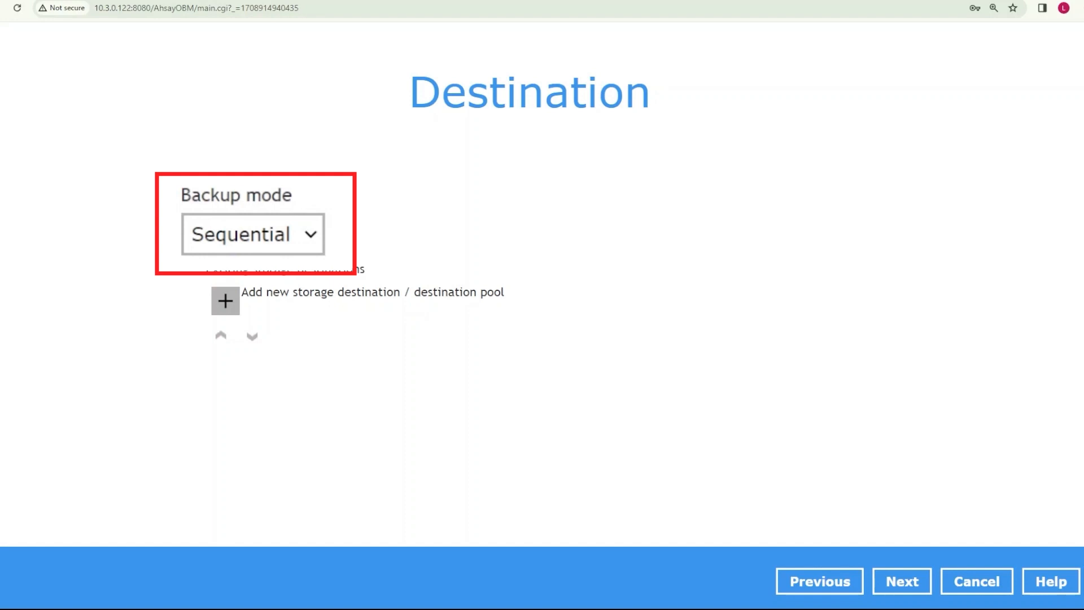
# - Keep the Sequential backup mode, add the Ahsay Drive (Singapore/Singapore) storage destination, and proceed to encryption
pyautogui.click(316, 241)
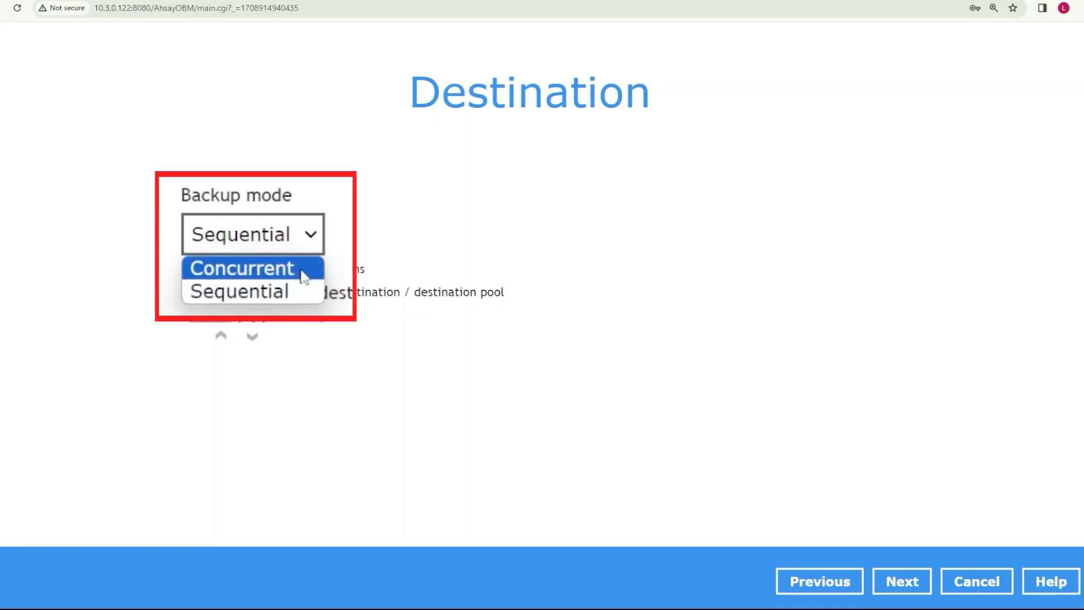
pyautogui.click(437, 242)
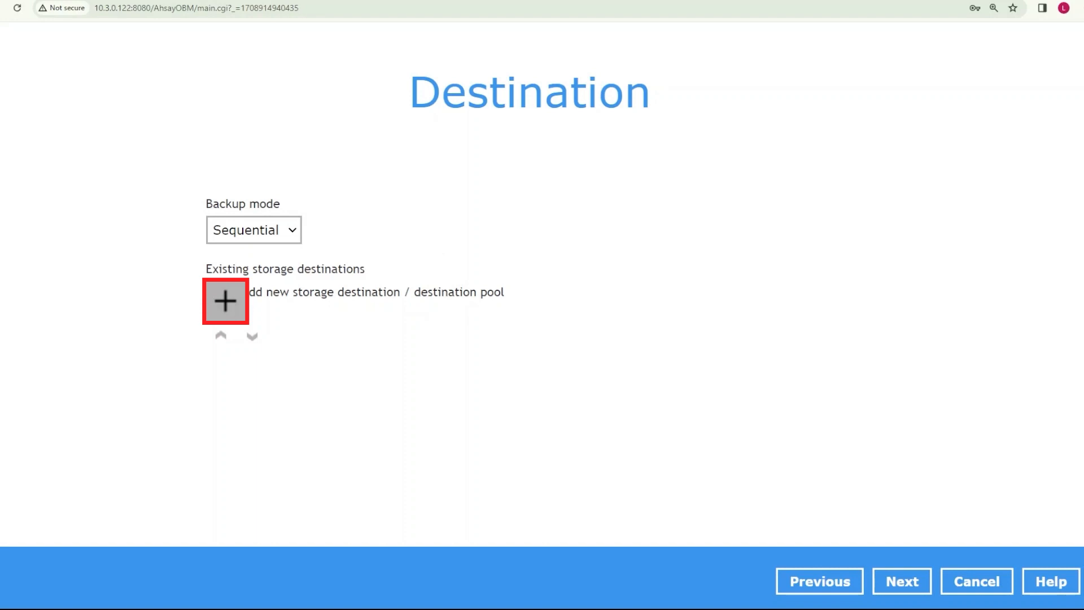
pyautogui.click(225, 301)
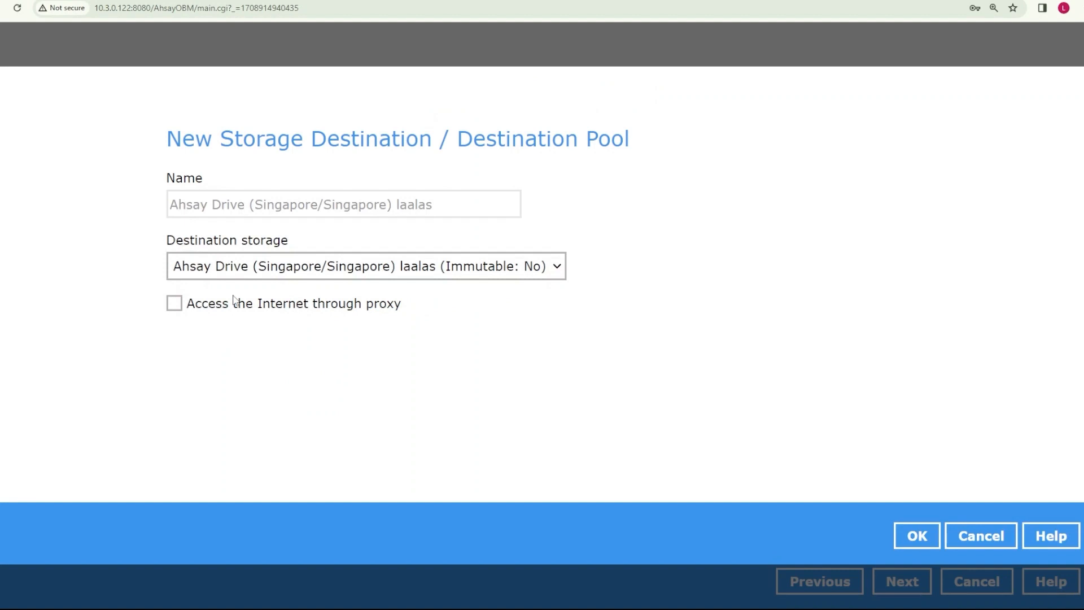
pyautogui.click(923, 534)
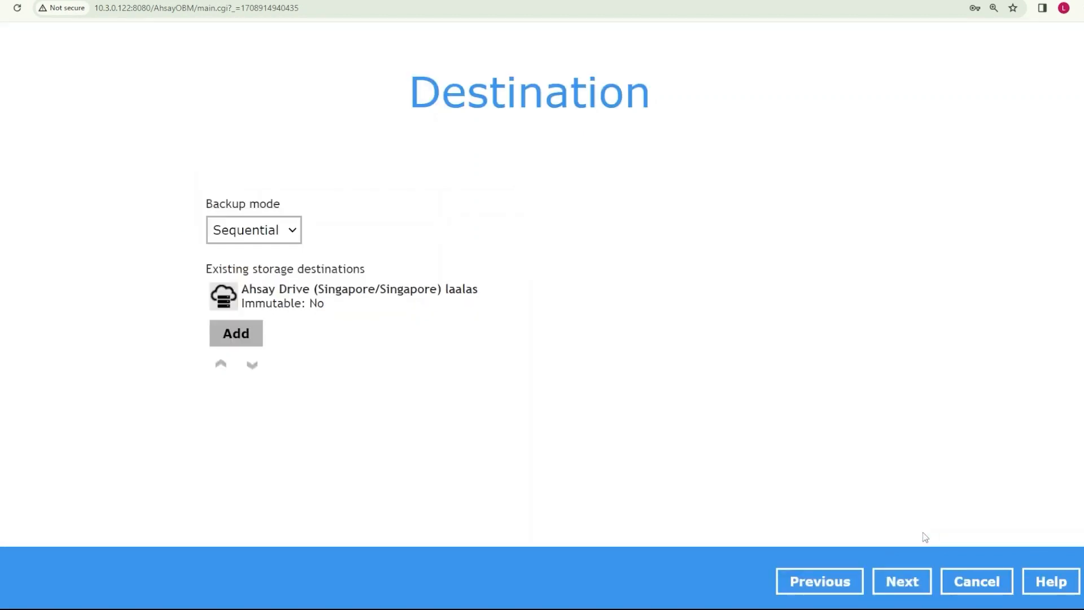
pyautogui.click(904, 574)
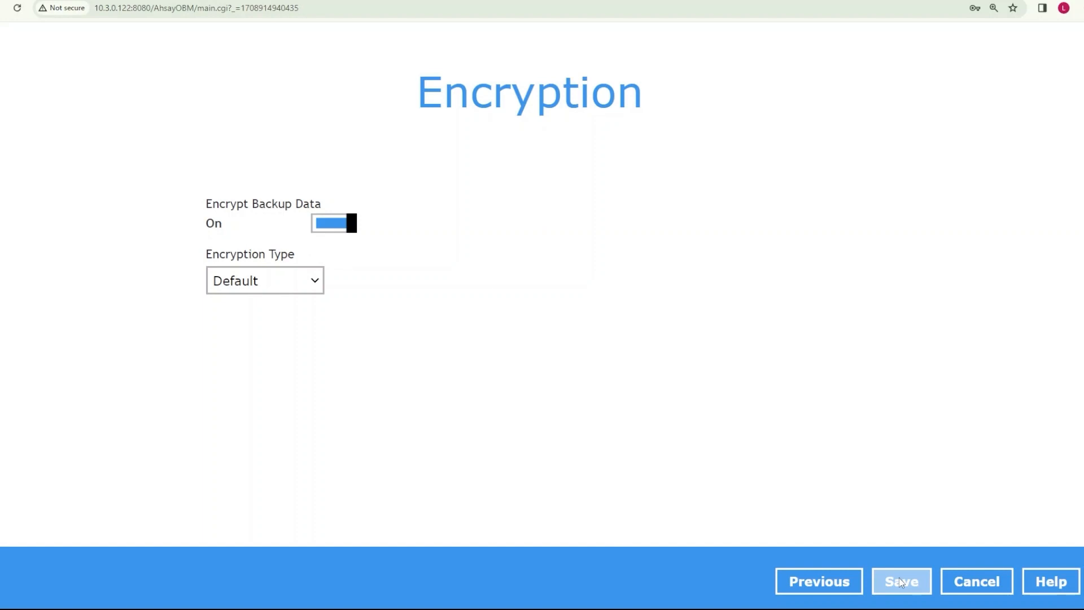
# - Save the backup set with Default encryption, confirm the encryption key notice, and close without running a backup
pyautogui.click(901, 581)
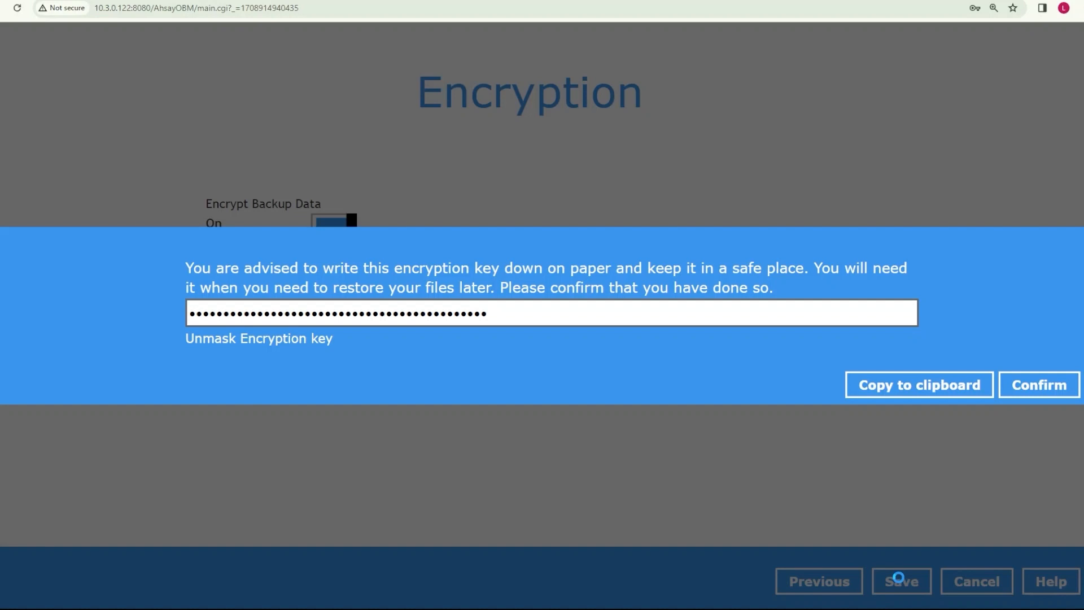
pyautogui.click(1038, 386)
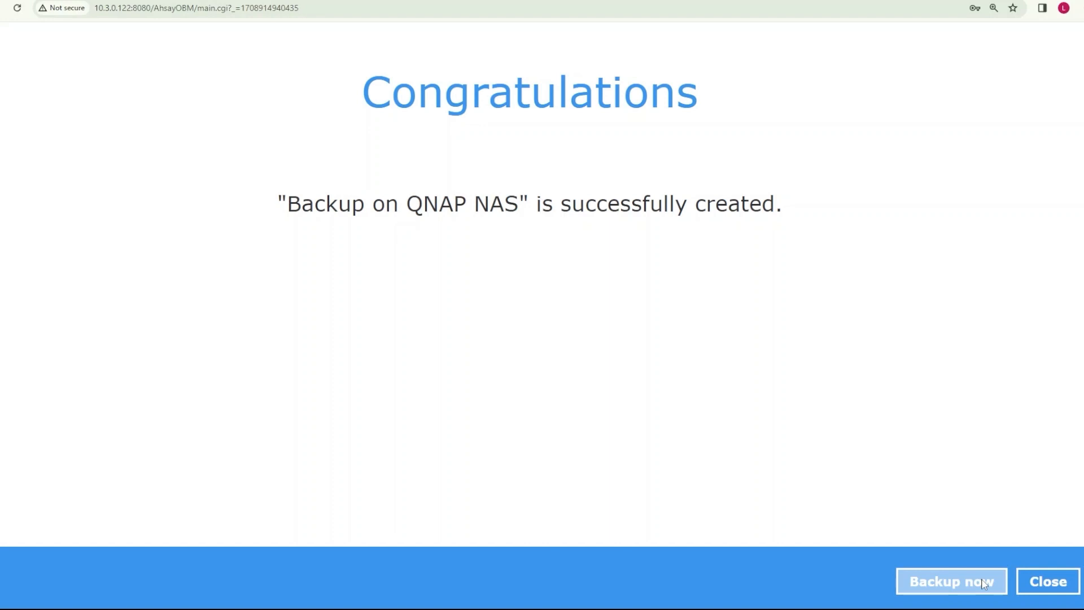
pyautogui.click(1042, 581)
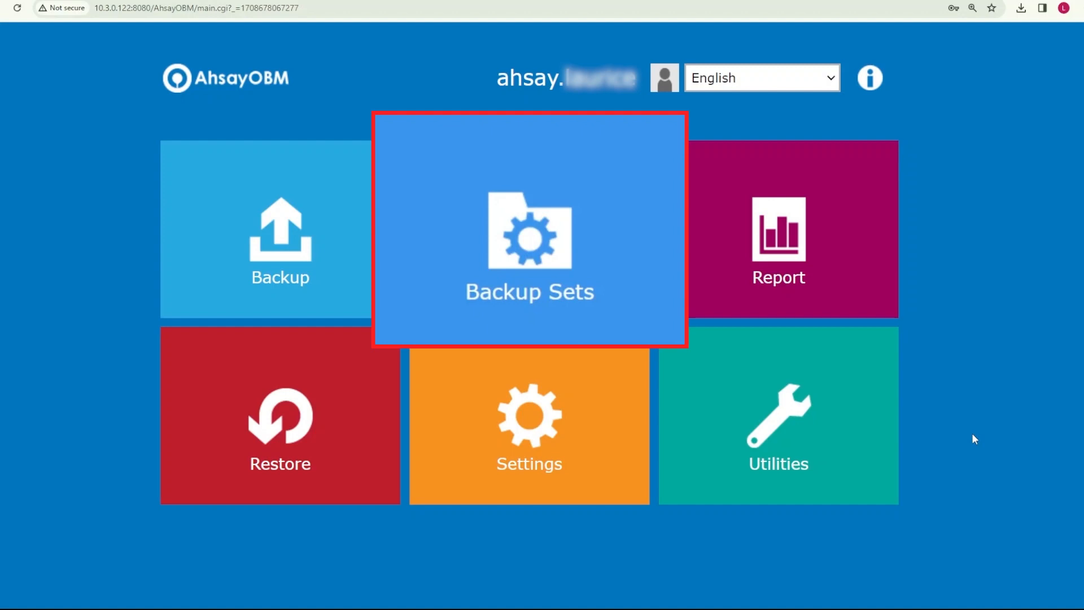
# - Open the Backup on QNAP NAS backup set's settings and review its deduplication options
pyautogui.click(488, 210)
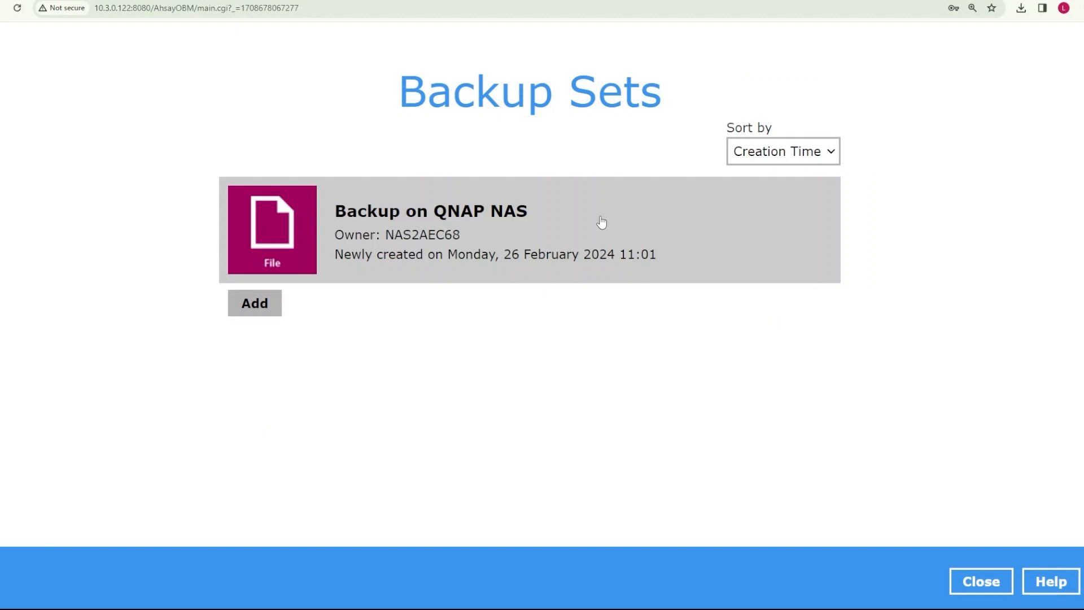
pyautogui.click(601, 222)
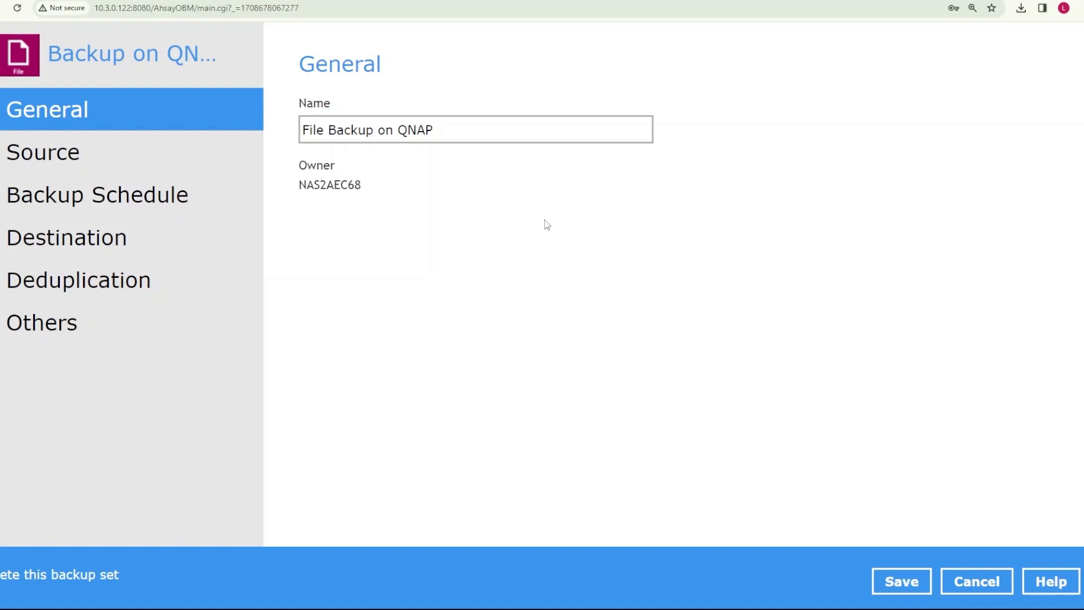
pyautogui.click(160, 282)
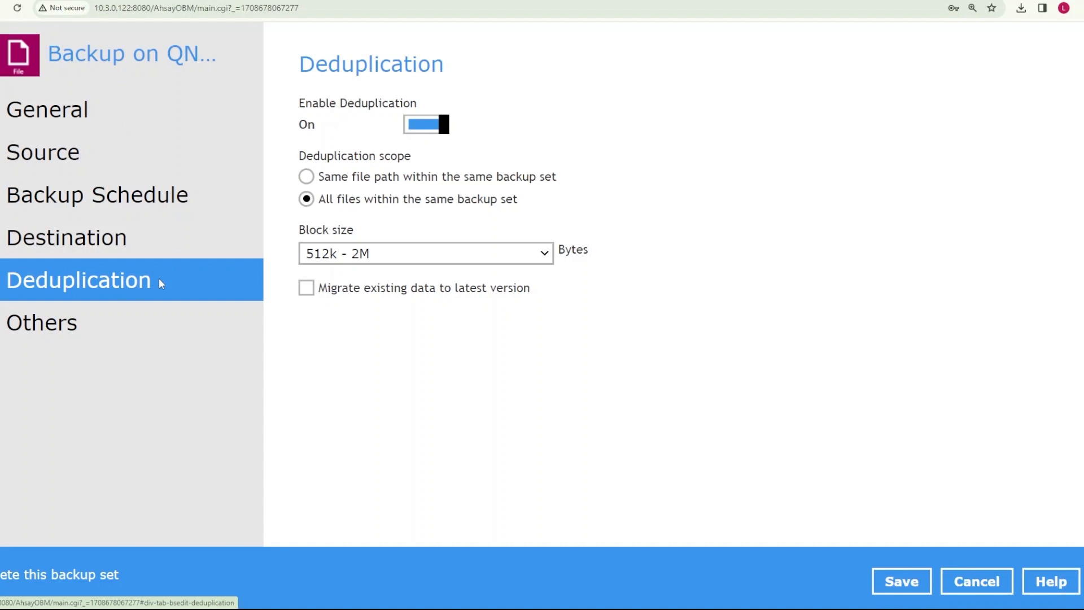
pyautogui.click(215, 276)
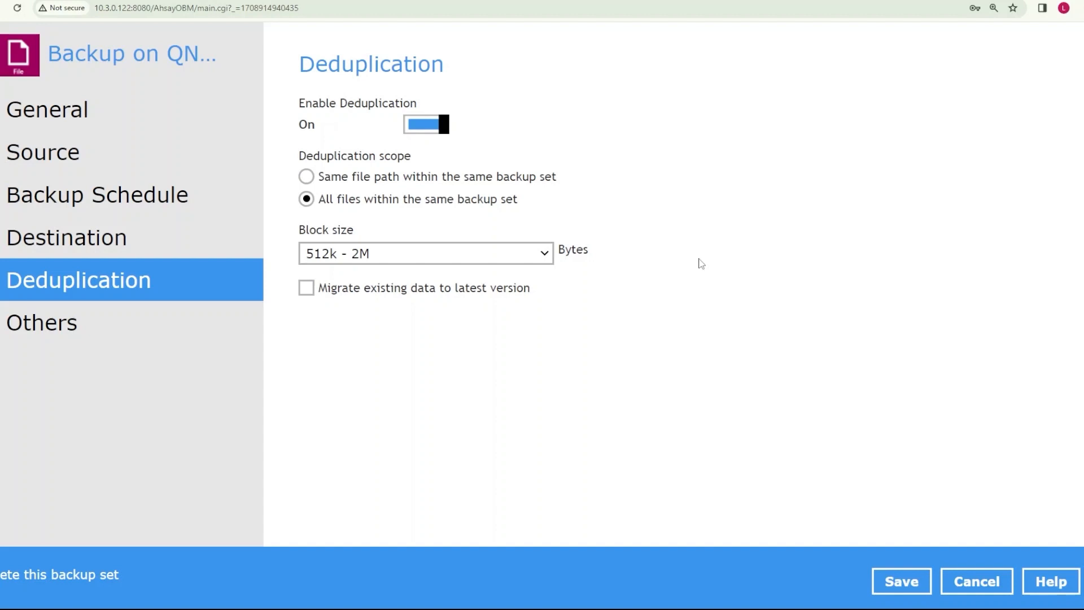
# - Review the backup set's other settings and retention policy unit choices, keep Day(s), and return to the main screen without saving
pyautogui.click(110, 323)
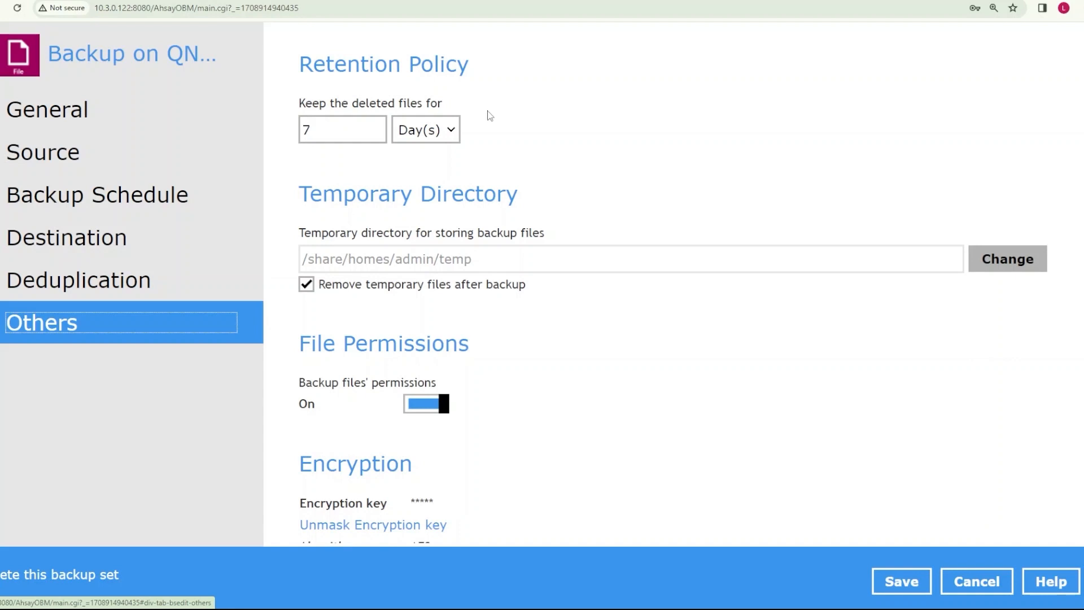
pyautogui.click(452, 129)
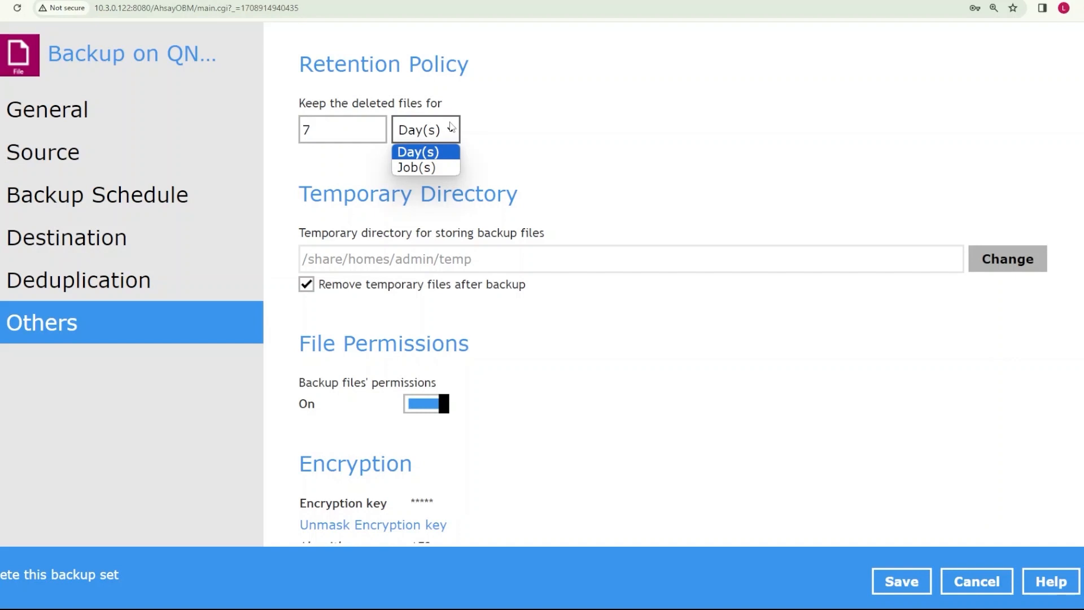
pyautogui.click(435, 152)
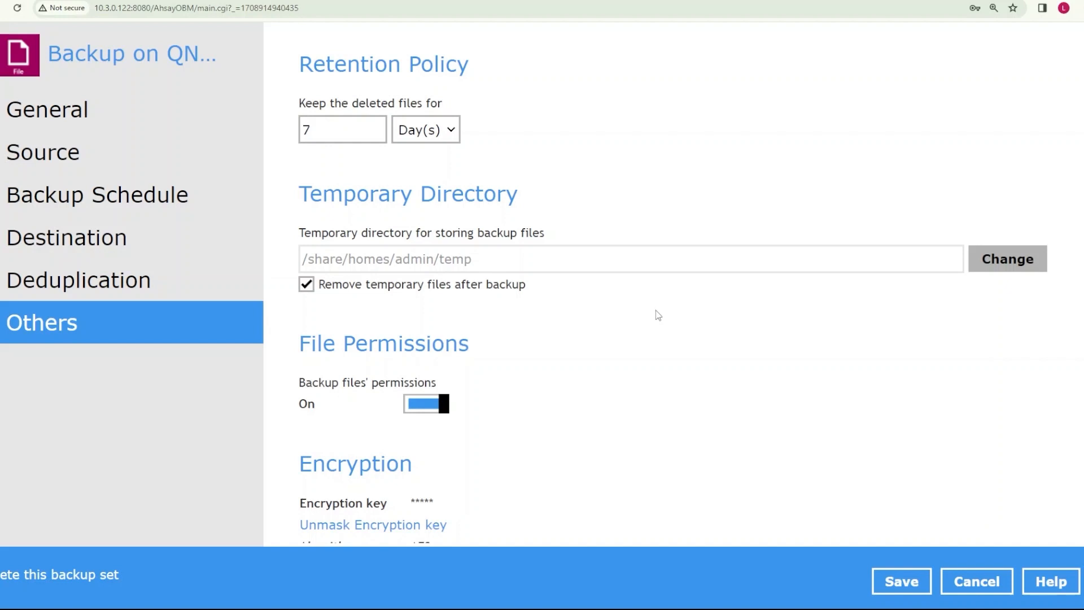
pyautogui.click(960, 578)
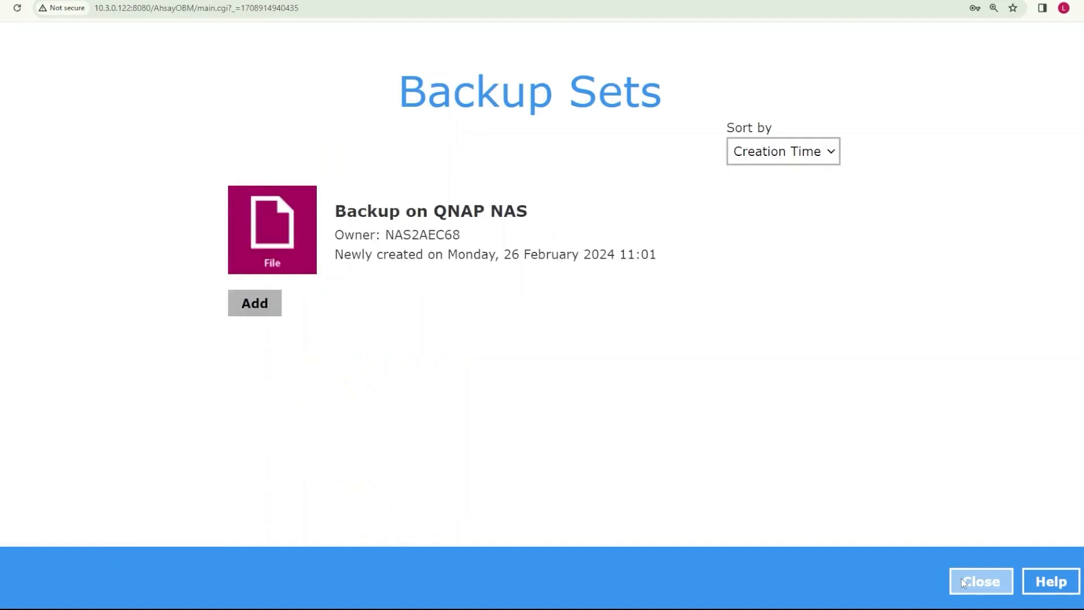
pyautogui.click(960, 578)
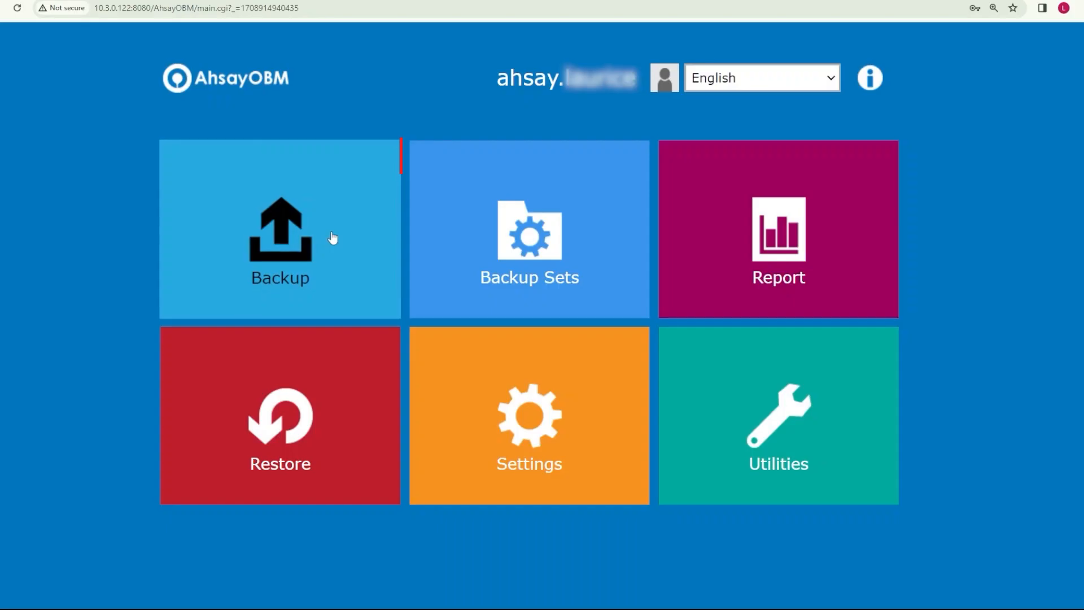
# - Start a manual backup of the Backup on QNAP NAS set to the Ahsay Drive (Singapore/Singapore) destination with the default backup options
pyautogui.click(333, 237)
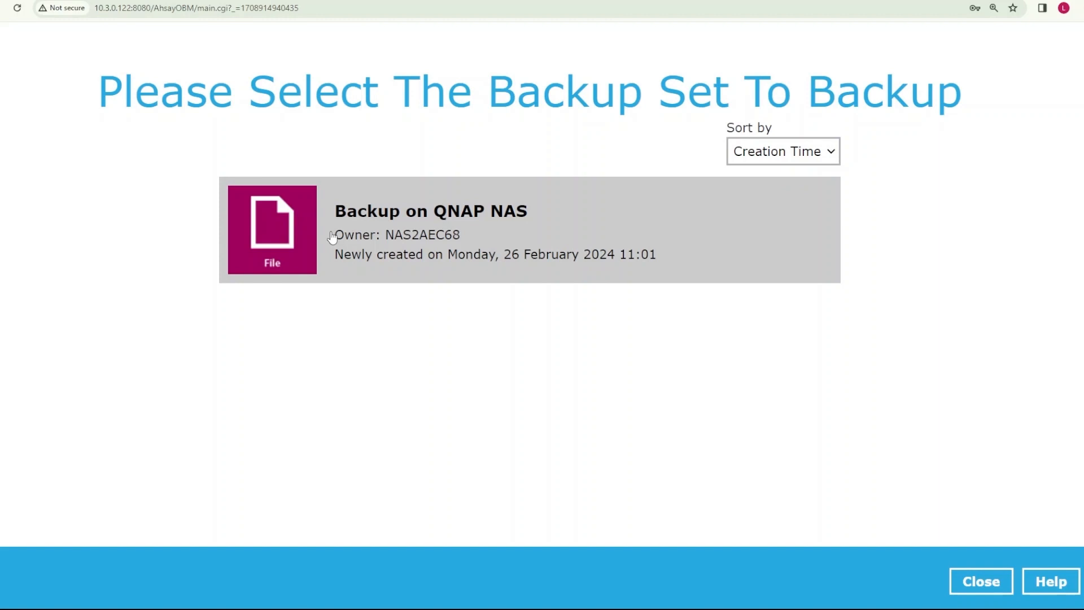
pyautogui.click(601, 223)
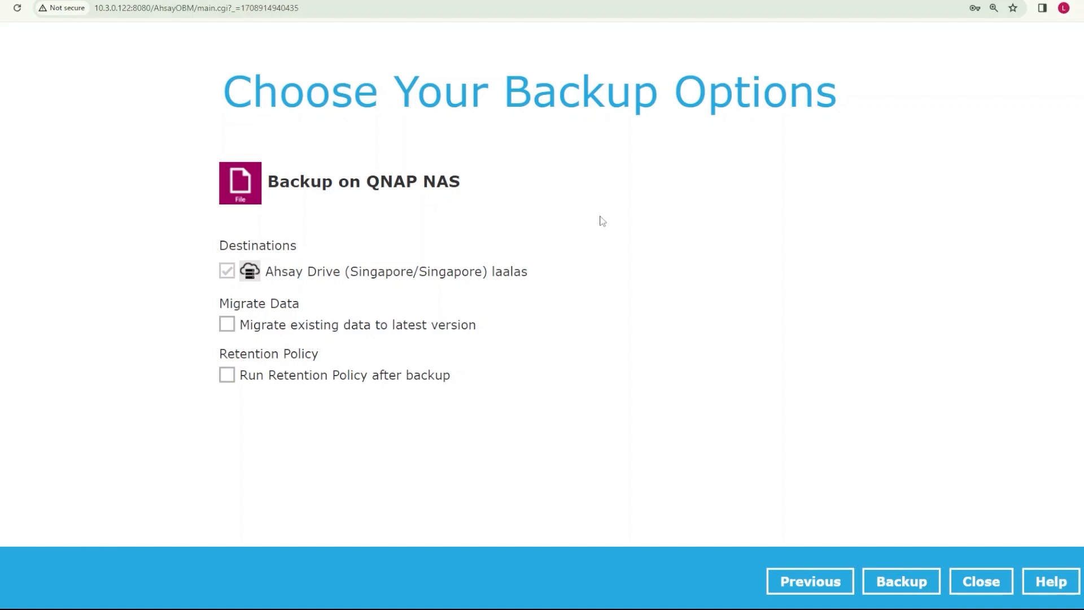
pyautogui.click(896, 583)
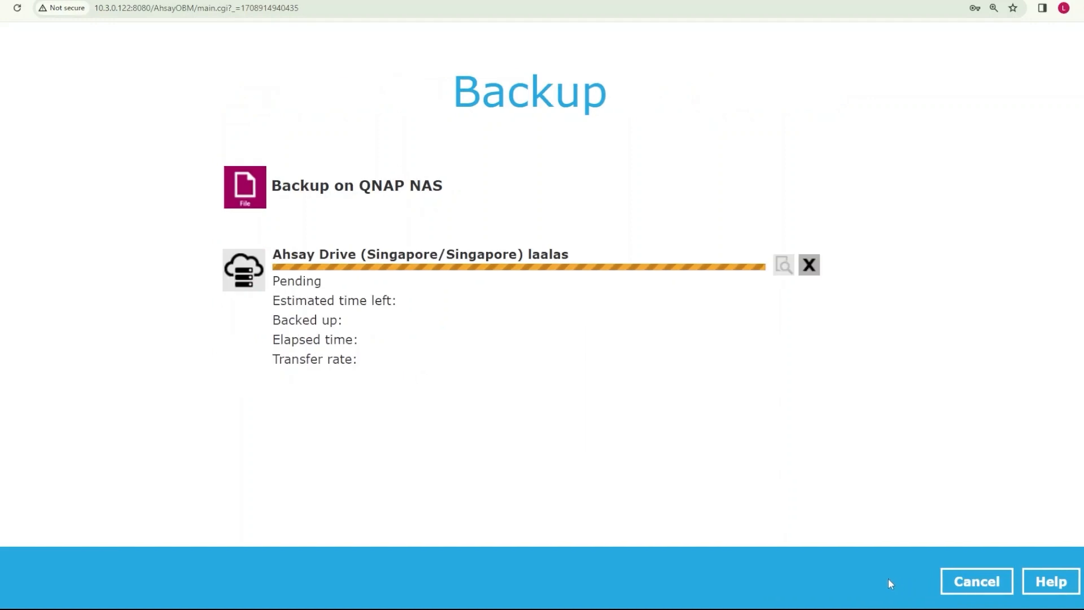